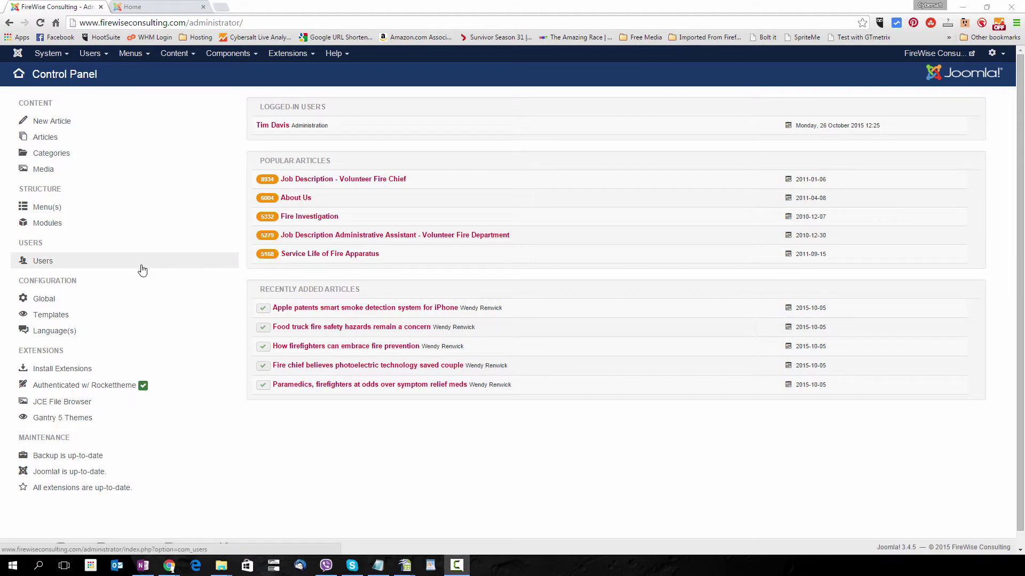
Open Extensions > Plugins and filter the list by 'cap' to find Captcha - ReCaptcha.
click(291, 55)
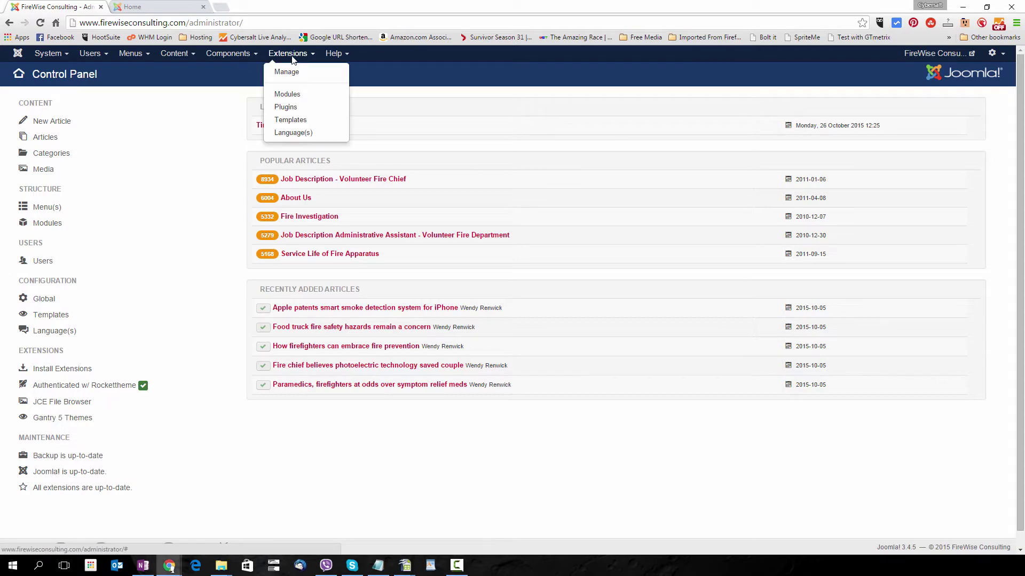
click(288, 109)
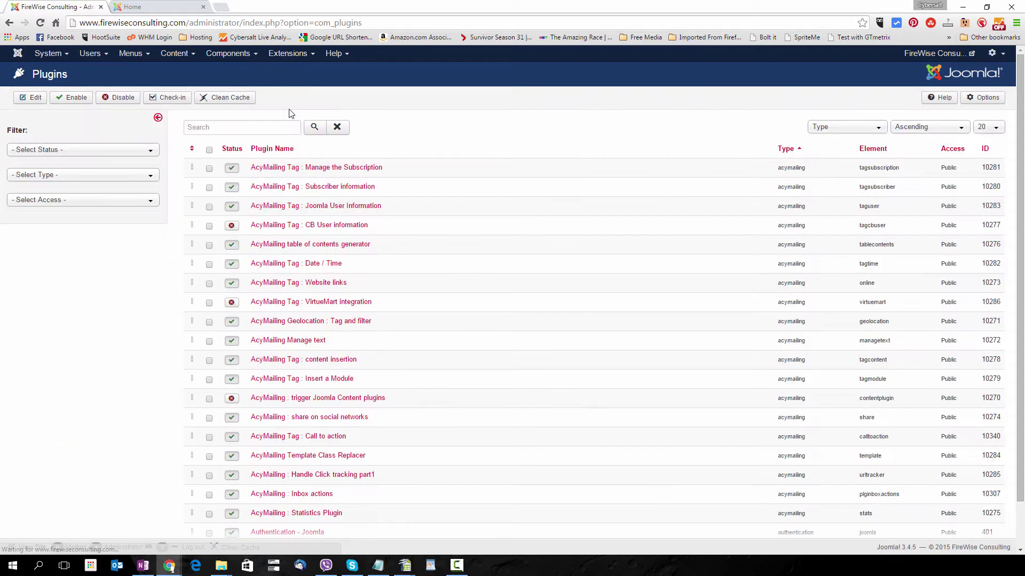
click(279, 126)
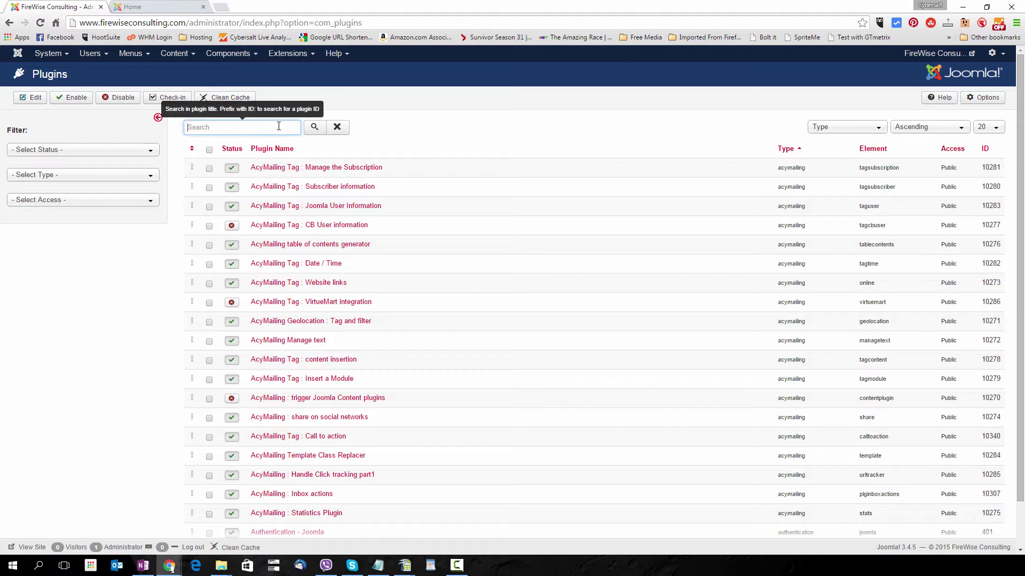
text(cap)
key(Return)
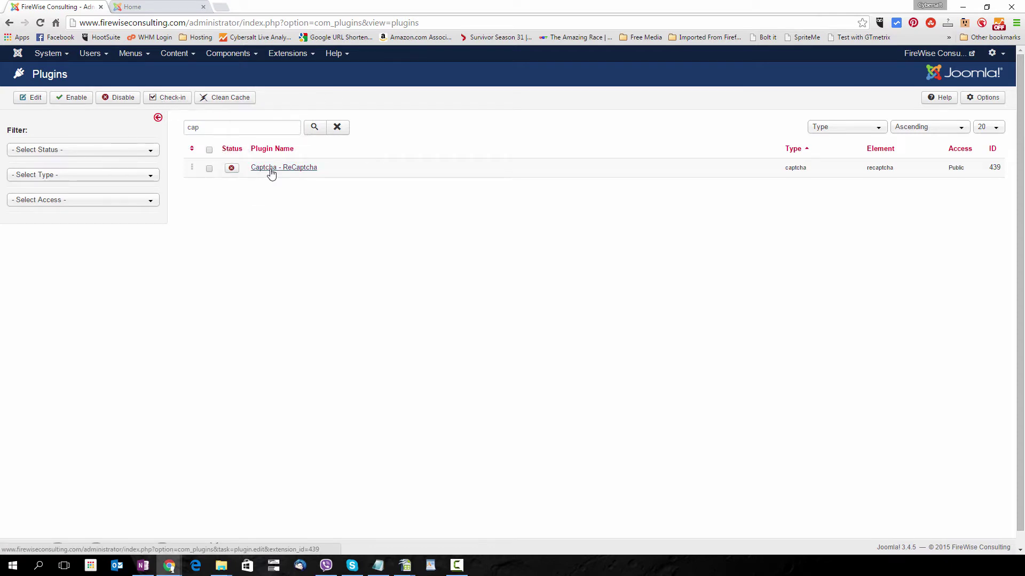
Open the Captcha - ReCaptcha plugin settings and change its Version to 2.0.
click(272, 174)
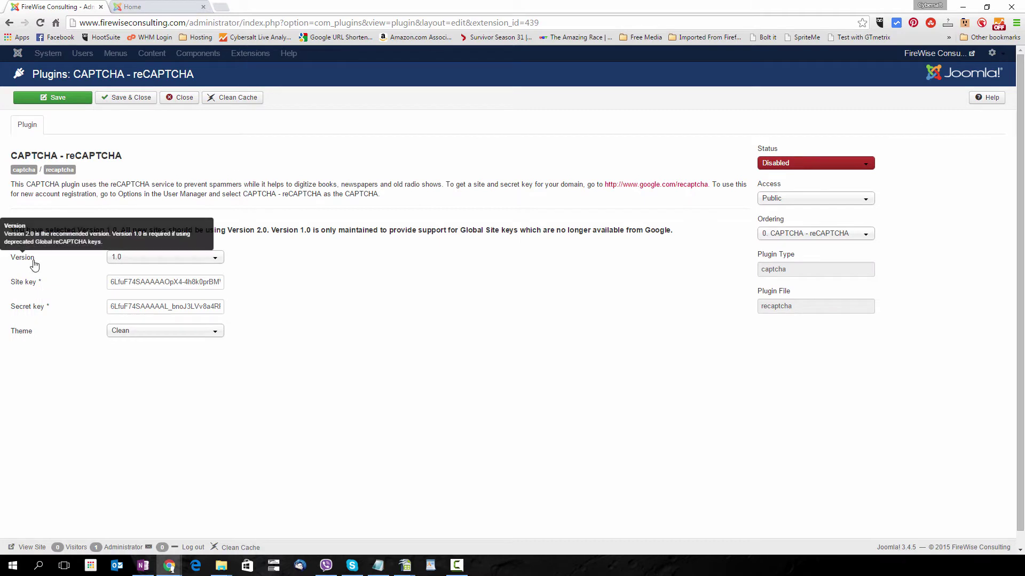
mouse_move(30, 262)
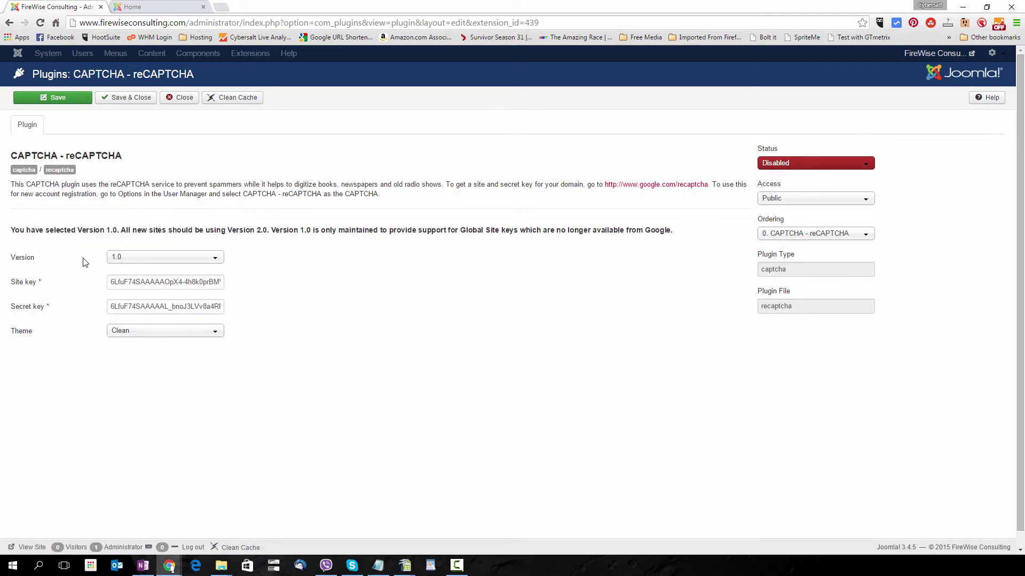
click(120, 265)
click(118, 283)
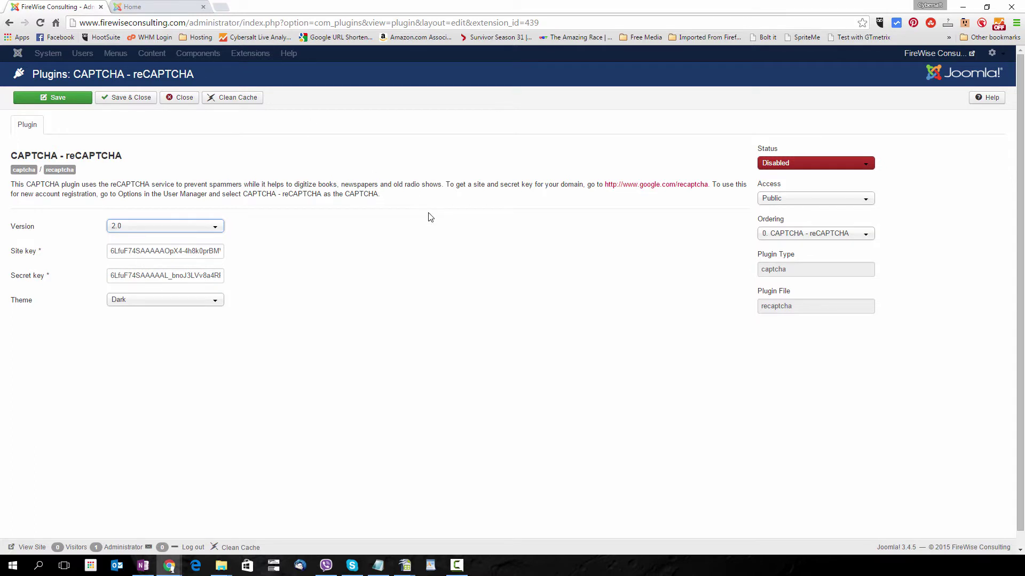
Follow the google.com/recaptcha link to the Get reCAPTCHA admin page.
click(638, 186)
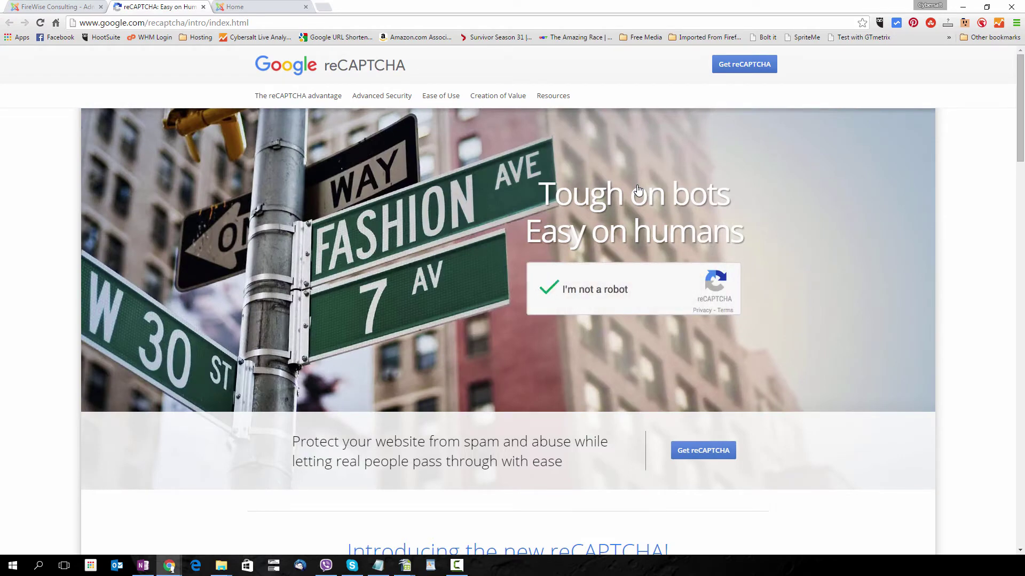
click(751, 70)
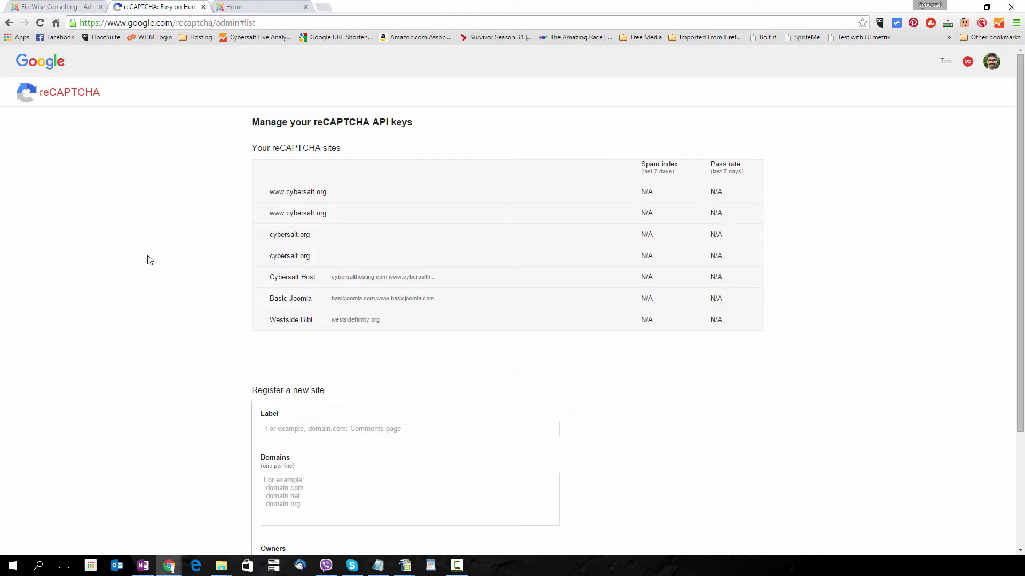
Register 'Firewise Consulting' for firewiseconsulting.com, entering the webmaster's e-mail as owner.
click(301, 432)
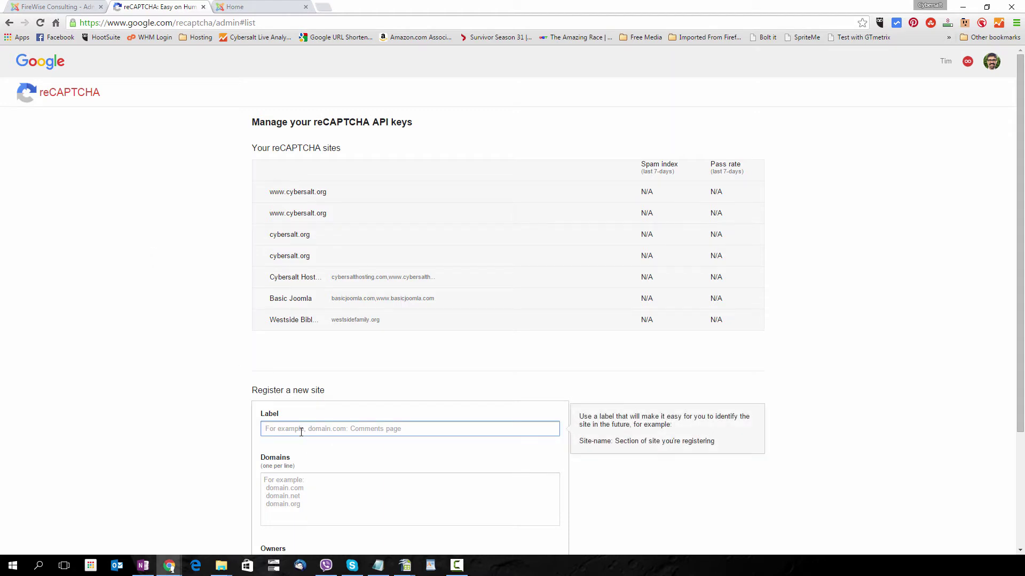
text(Firewise Co)
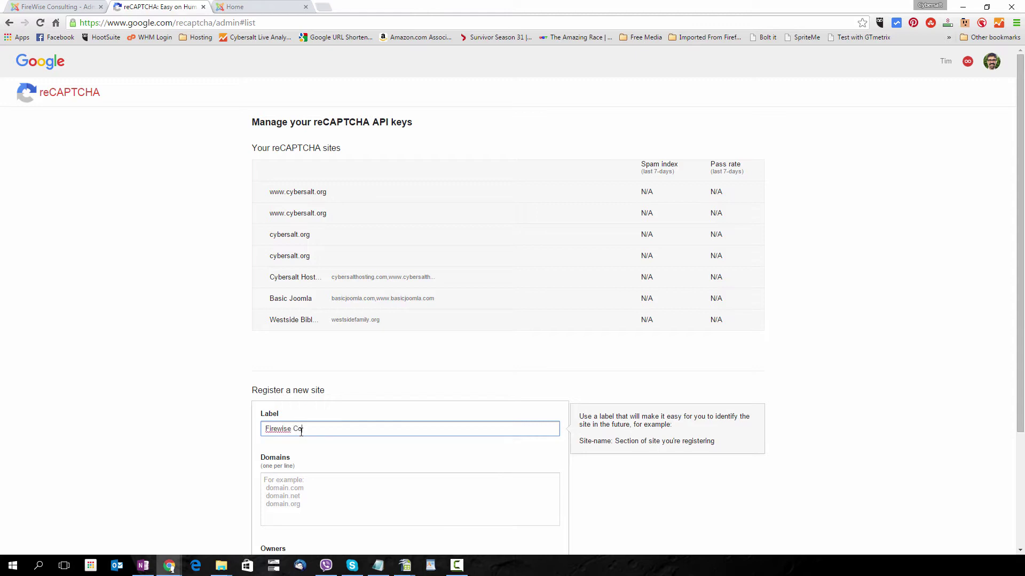
text(nsulgin)
text(ing)
key(Tab)
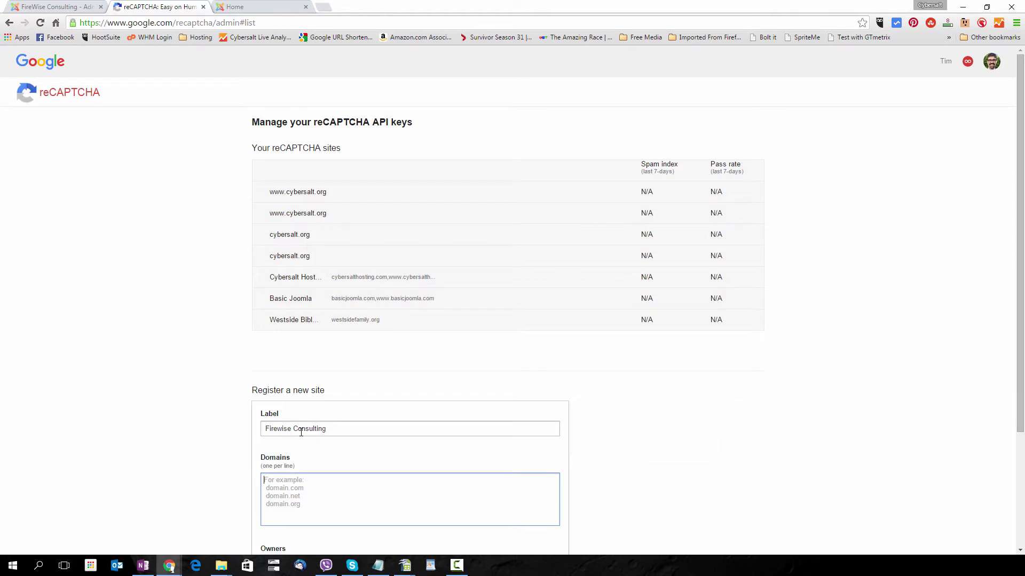
text(firewiseconslutin)
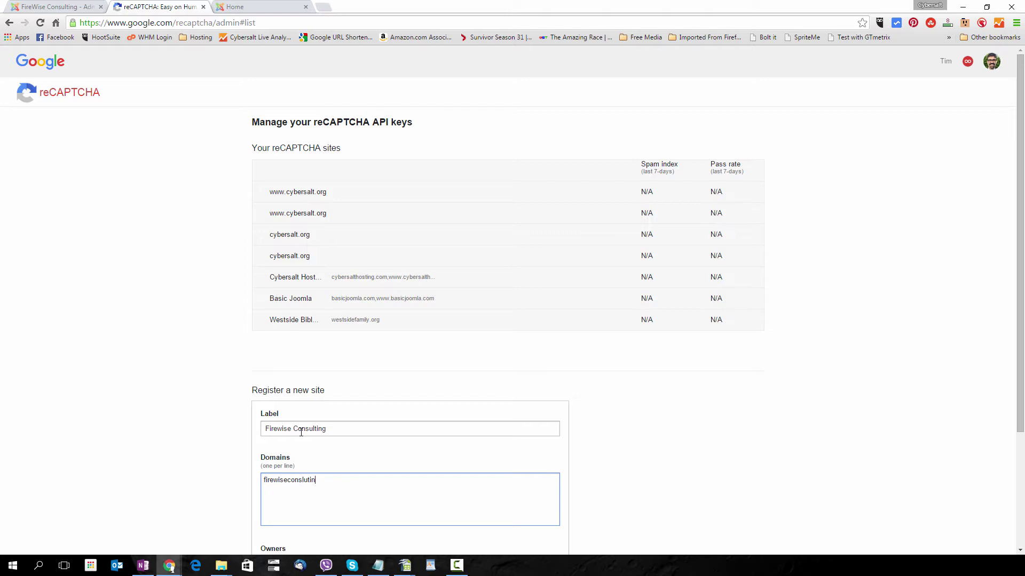
text(firewiseconsulcit)
text(ng.com)
key(Tab)
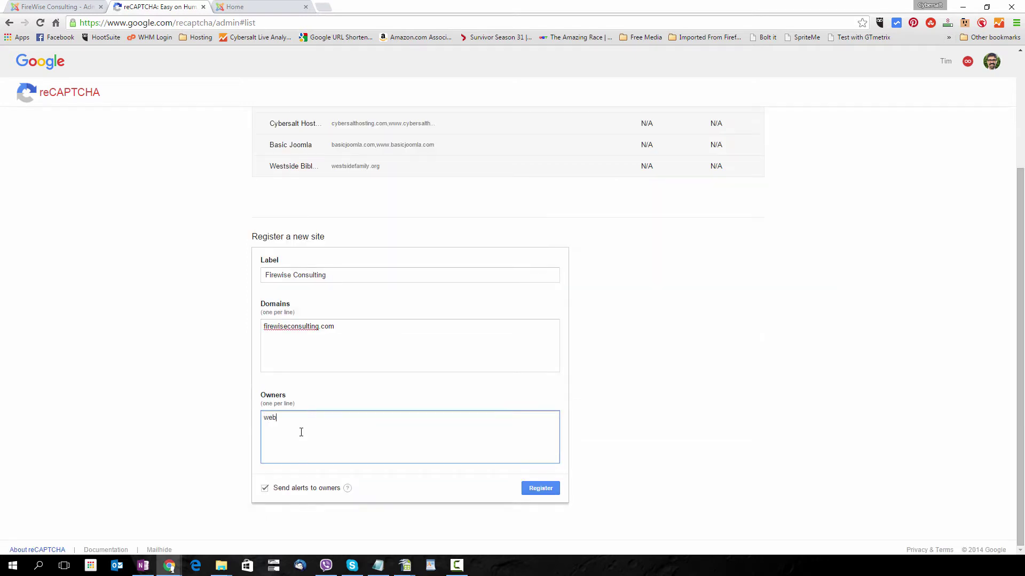
click(546, 491)
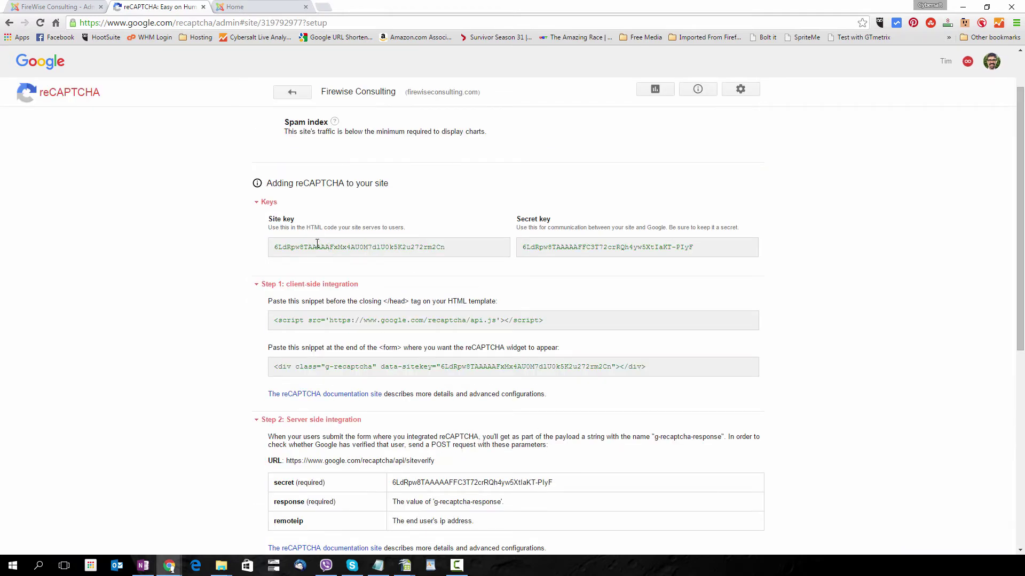
Copy the new Google site key into the Joomla plugin's Site key field, replacing the old one.
double_click(340, 244)
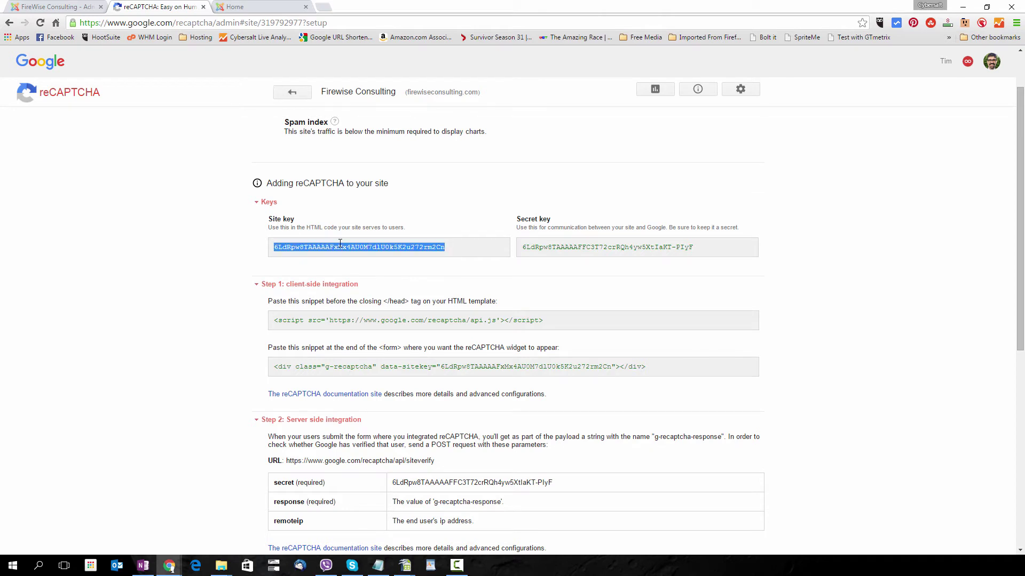
click(75, 8)
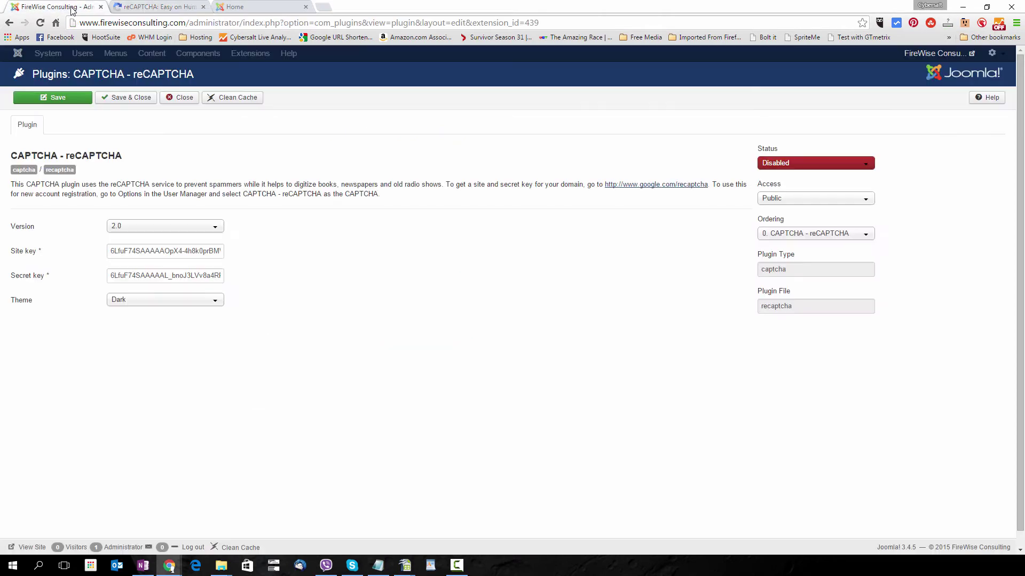
drag(111, 250, 313, 251)
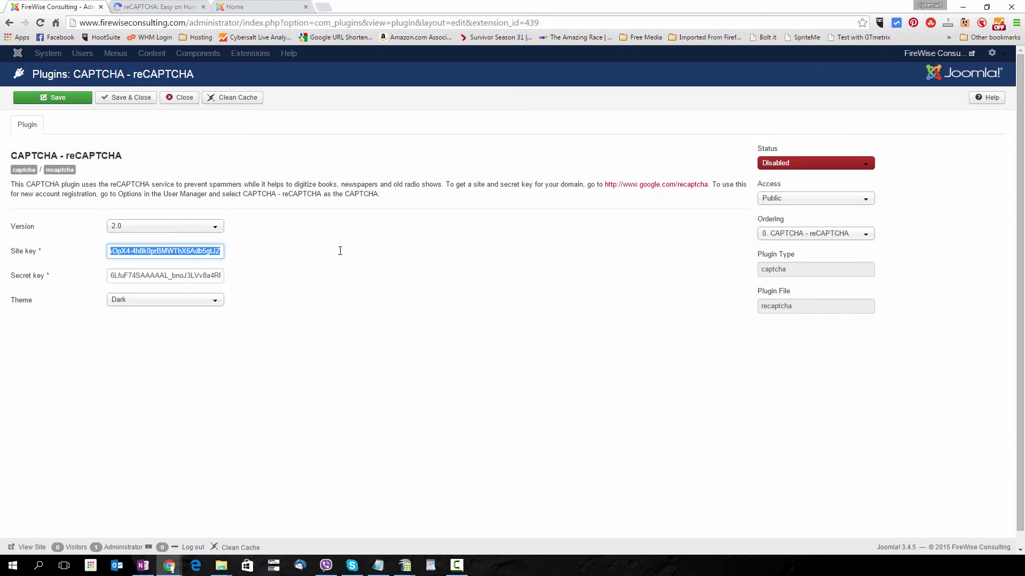
key(ctrl+v)
Copy the new secret key into the Joomla plugin's Secret key field, replacing the old one.
click(163, 8)
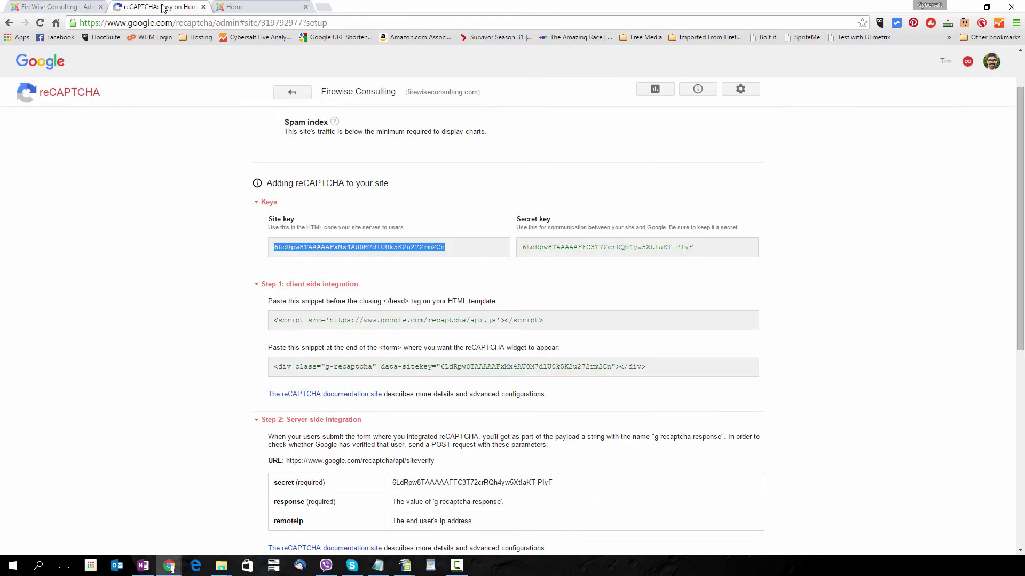
double_click(555, 246)
triple_click(555, 246)
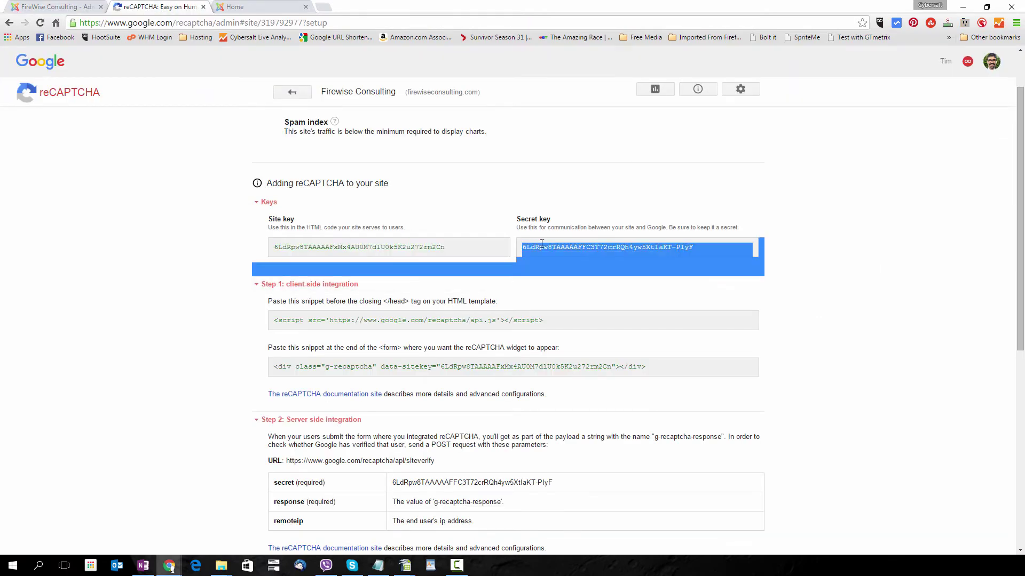
click(530, 246)
drag(524, 248, 692, 246)
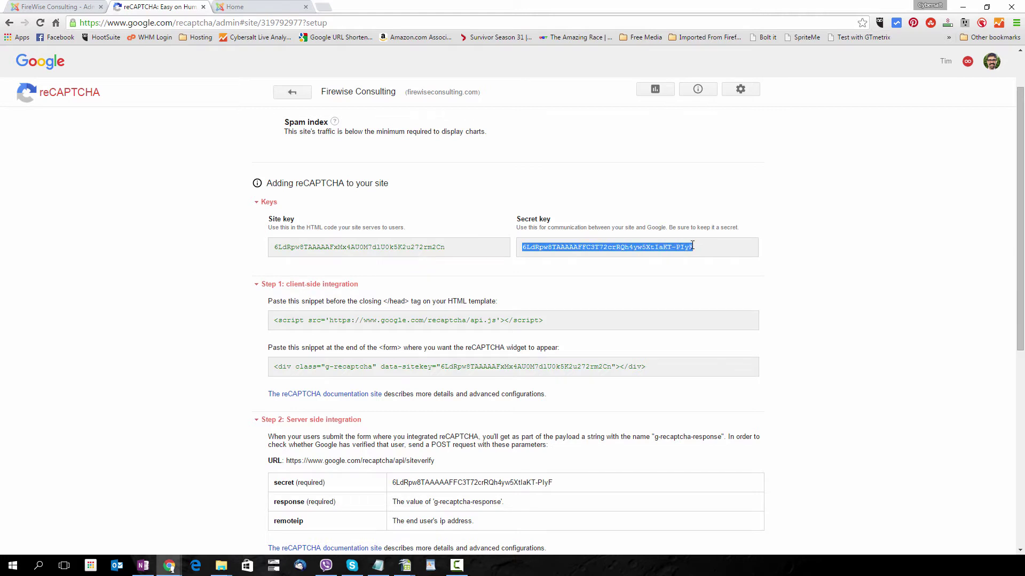
click(69, 8)
drag(111, 275, 354, 279)
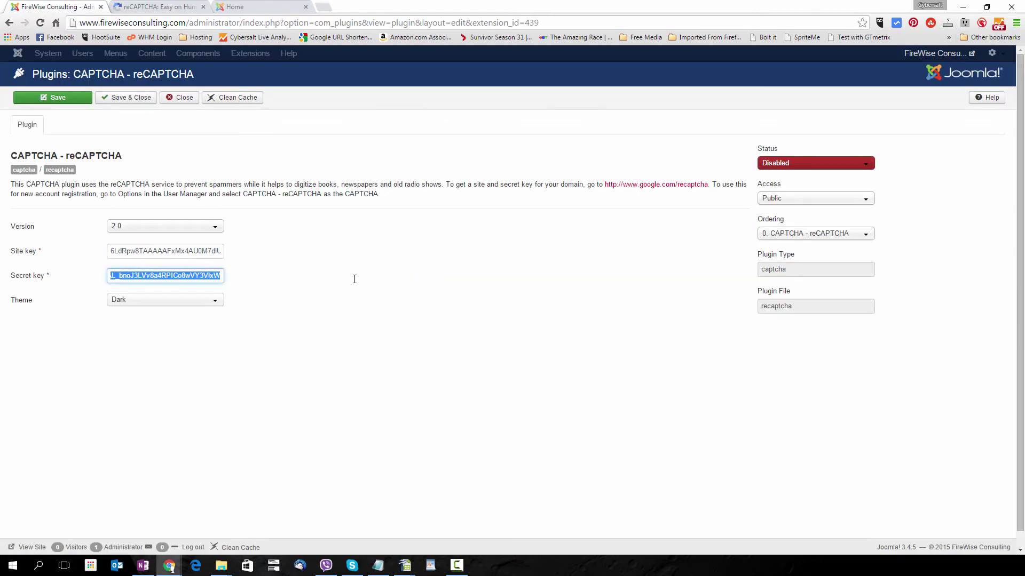
key(ctrl+v)
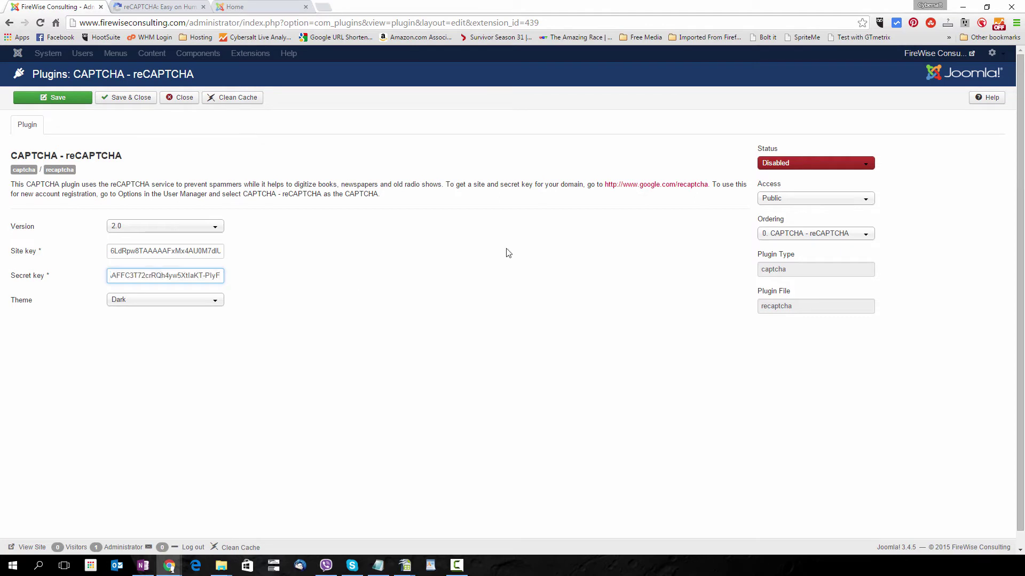
Set the reCAPTCHA plugin Status to Enabled, save and close it, then view the Firewise home page.
click(788, 170)
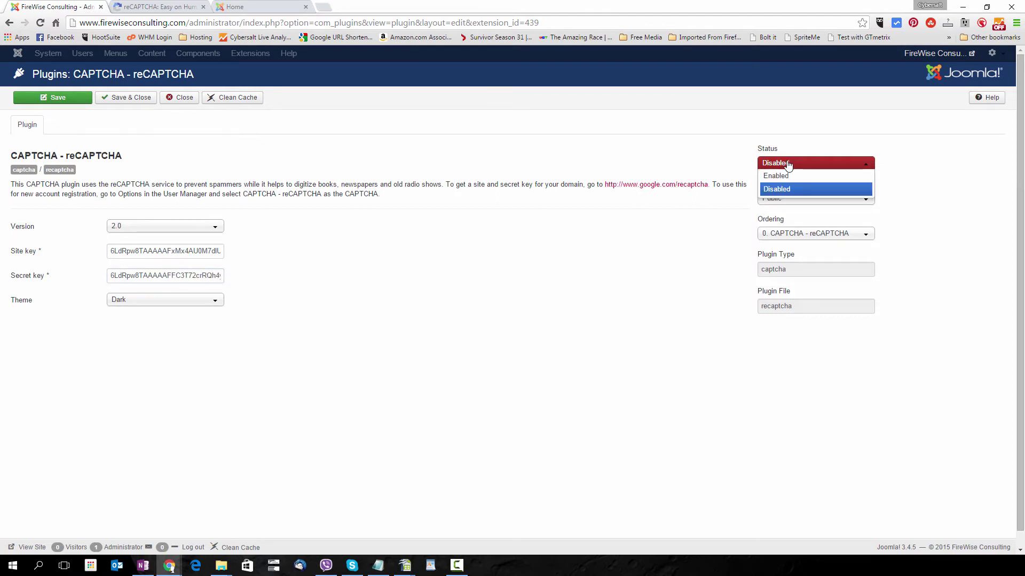
click(789, 177)
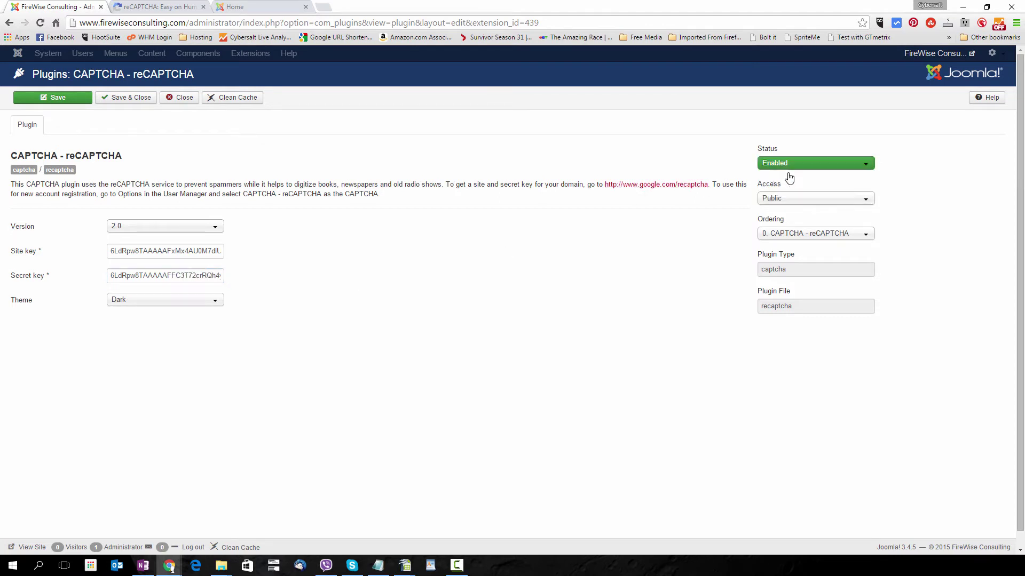
click(116, 102)
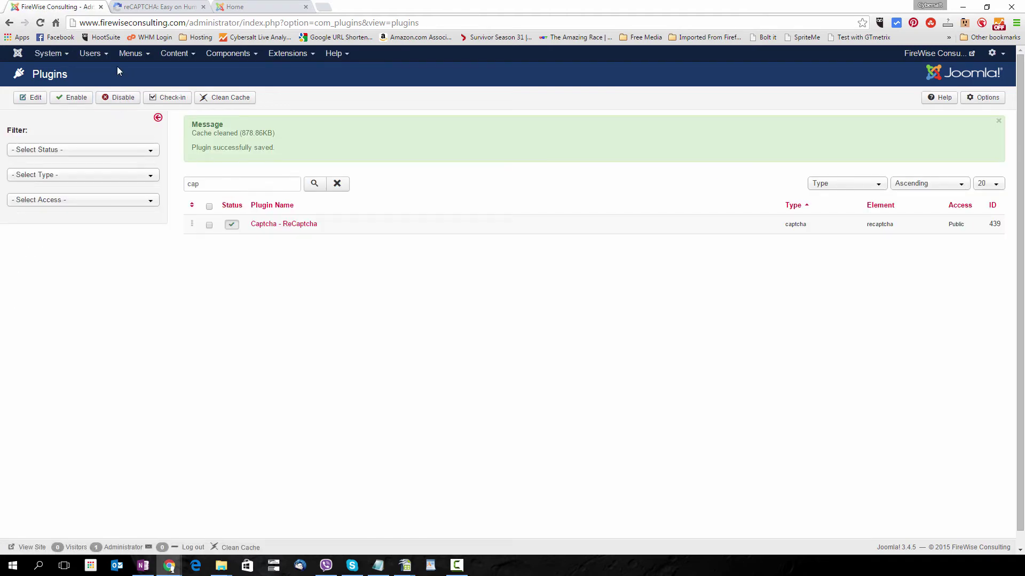
click(258, 7)
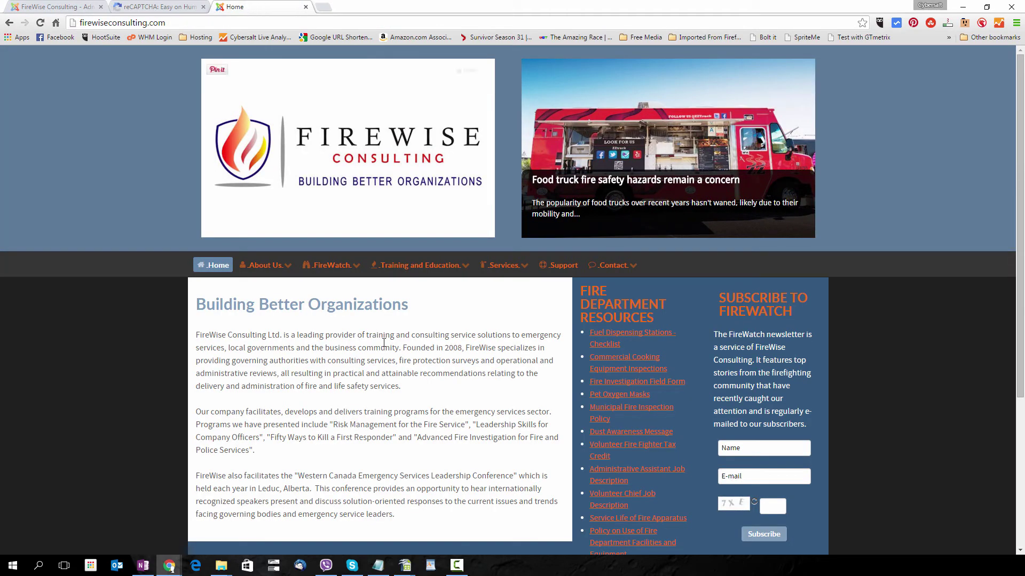
Scroll down the home page and open the Create an account registration form.
scroll(698, 331, down, 3)
scroll(697, 327, down, 1)
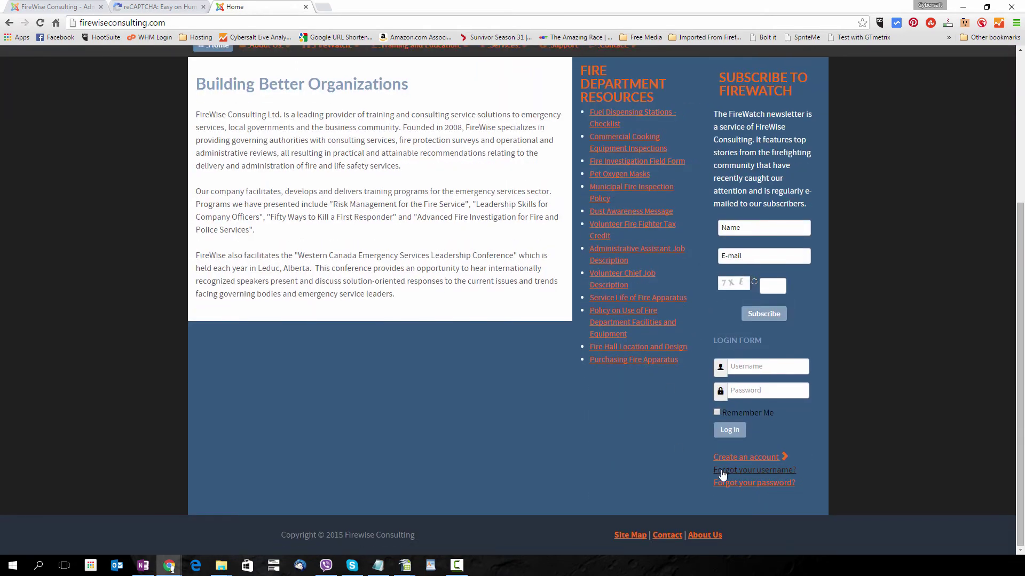
click(742, 460)
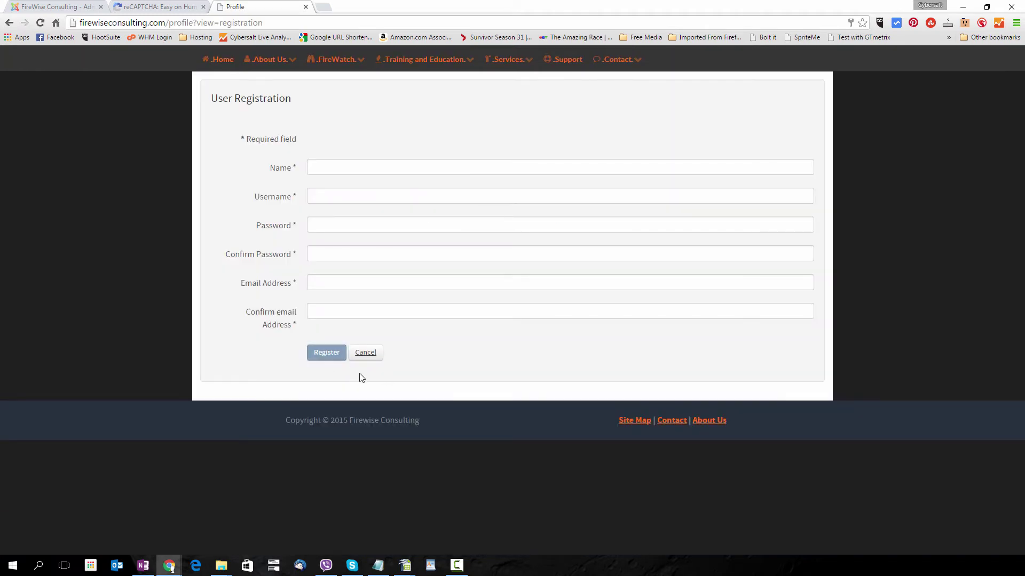
In Global Configuration, set Default Captcha to Captcha - ReCaptcha and save.
click(47, 7)
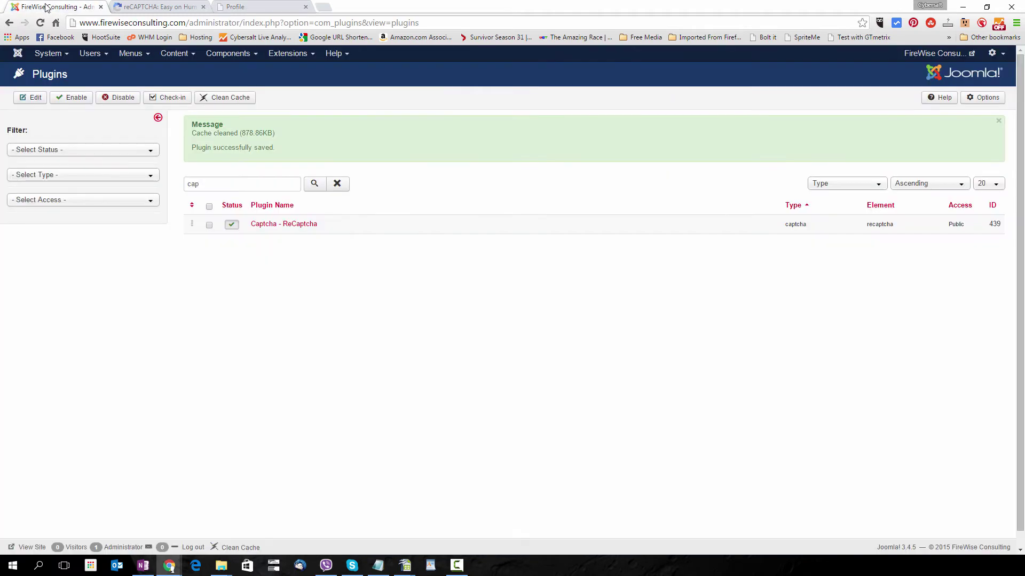
click(53, 55)
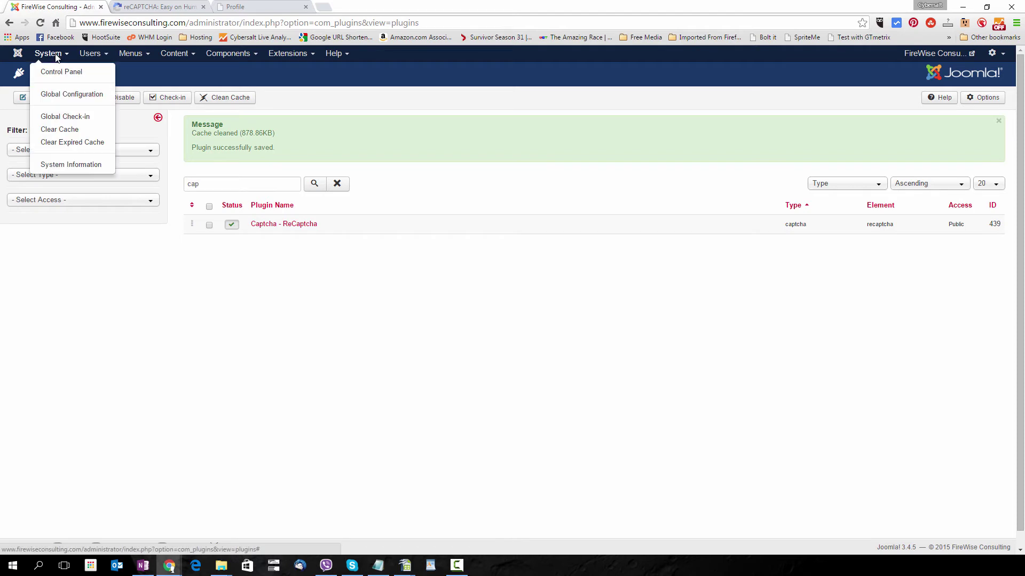
click(64, 94)
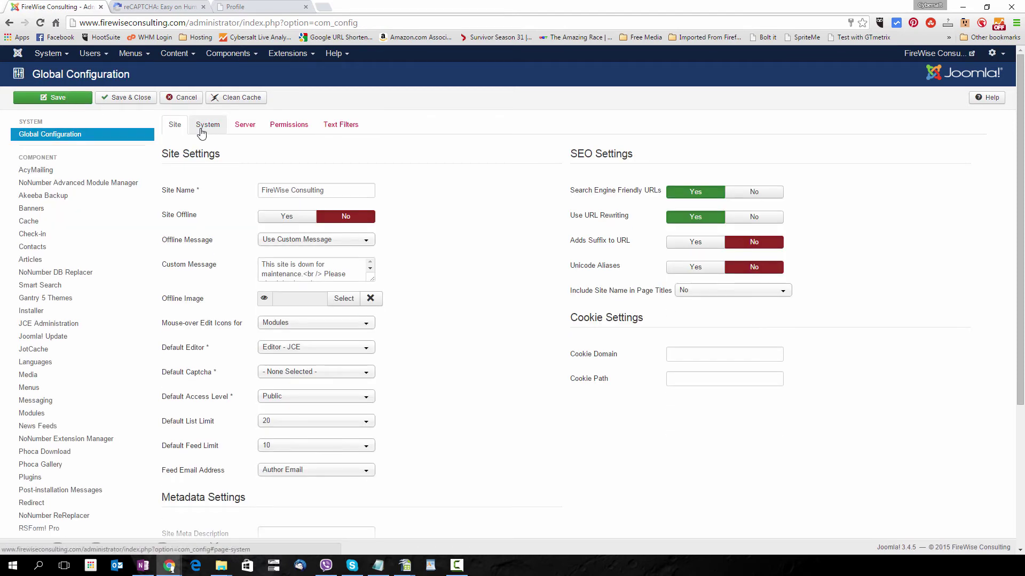
mouse_move(193, 376)
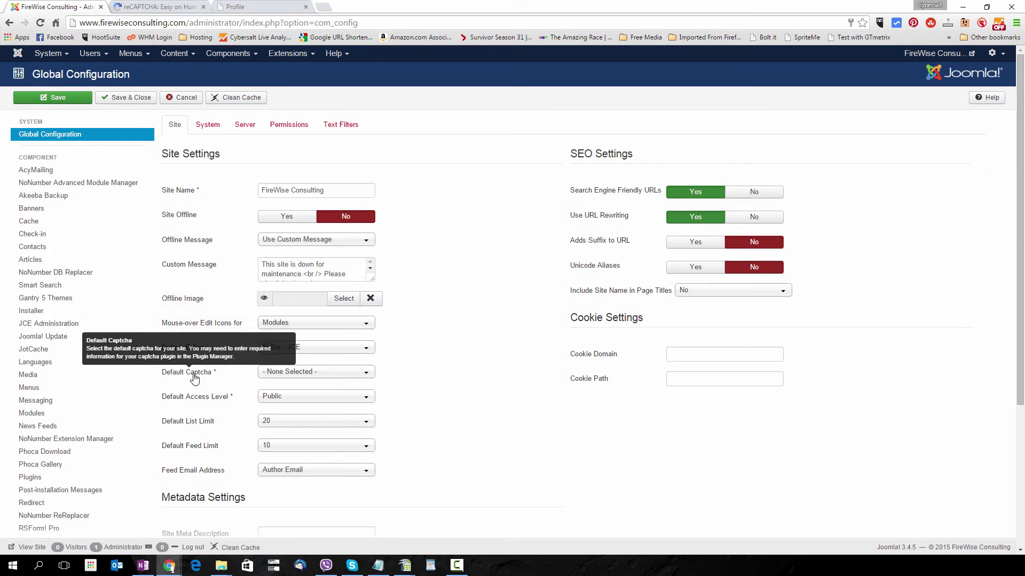
click(293, 372)
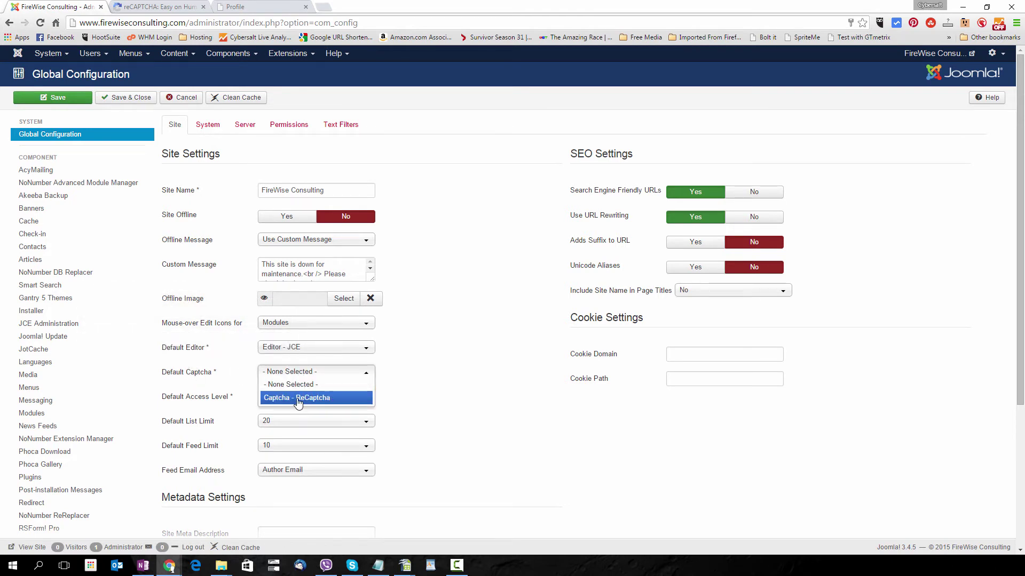
click(297, 401)
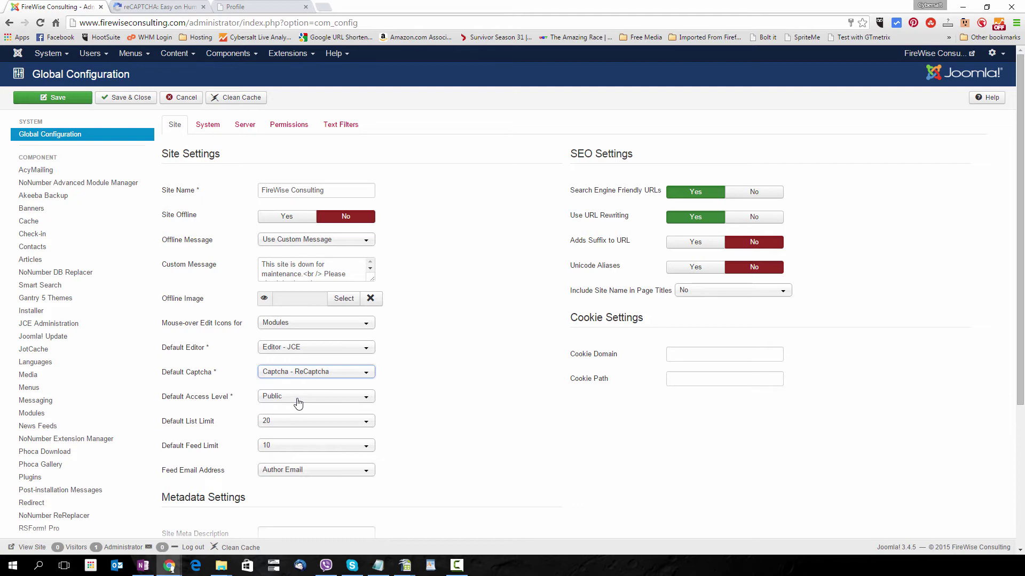
click(64, 100)
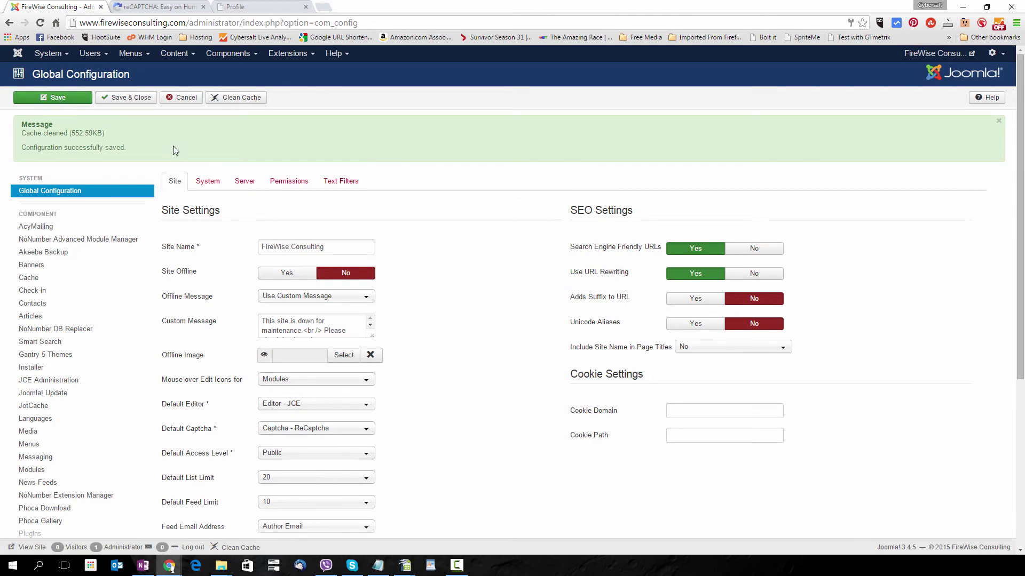
Reload the User Registration form so the 'I'm not a robot' Captcha field appears.
click(235, 7)
click(40, 22)
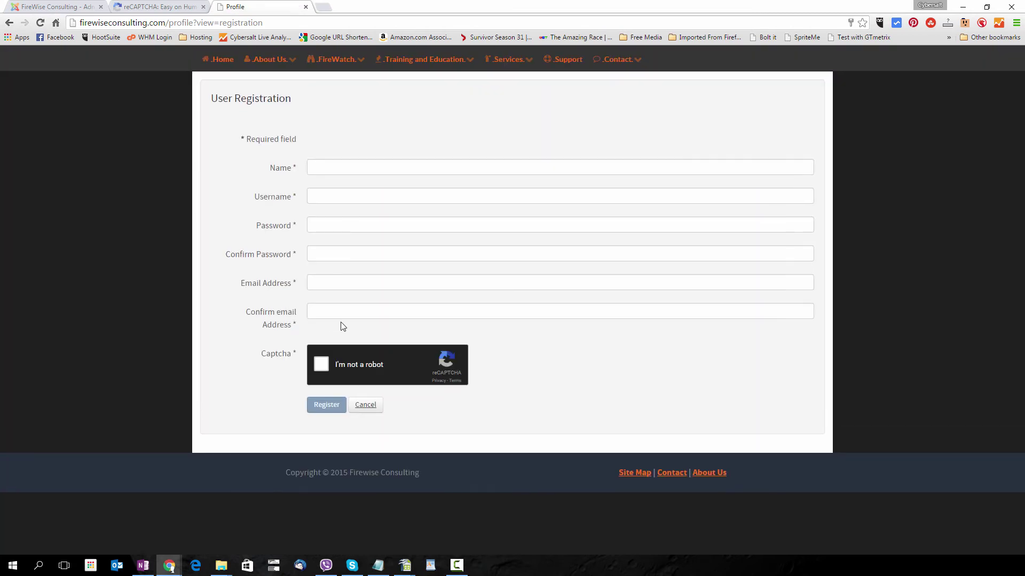
mouse_move(276, 355)
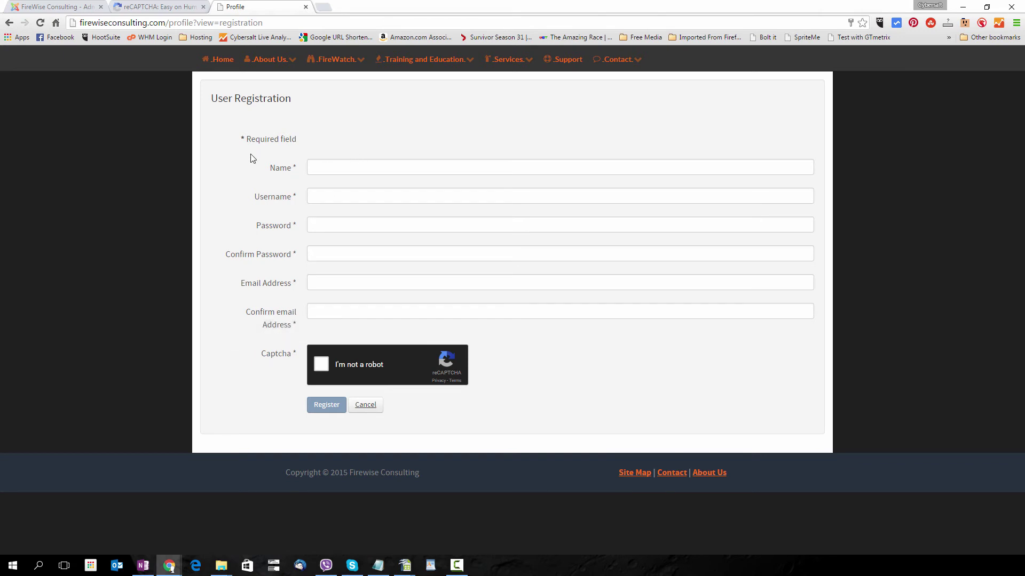